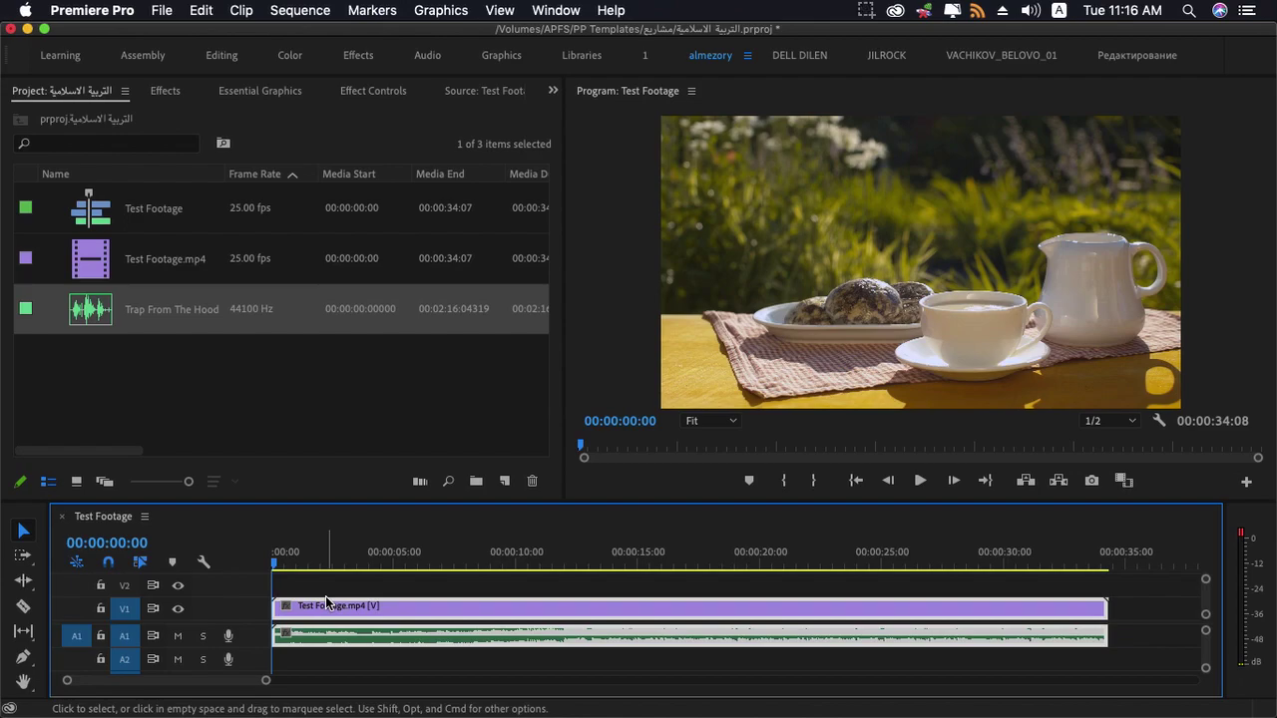
Unlink the video and audio of the Test Footage.mp4 clip in the timeline
right_click(377, 616)
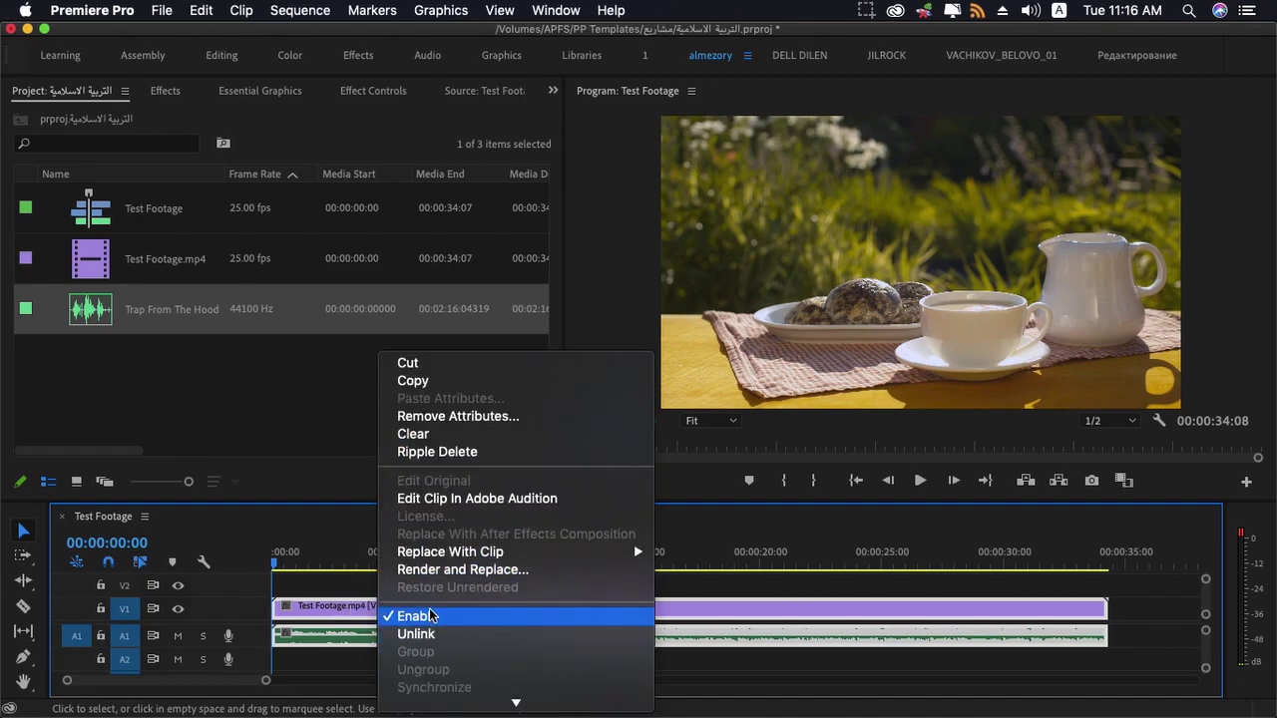
left_click(430, 636)
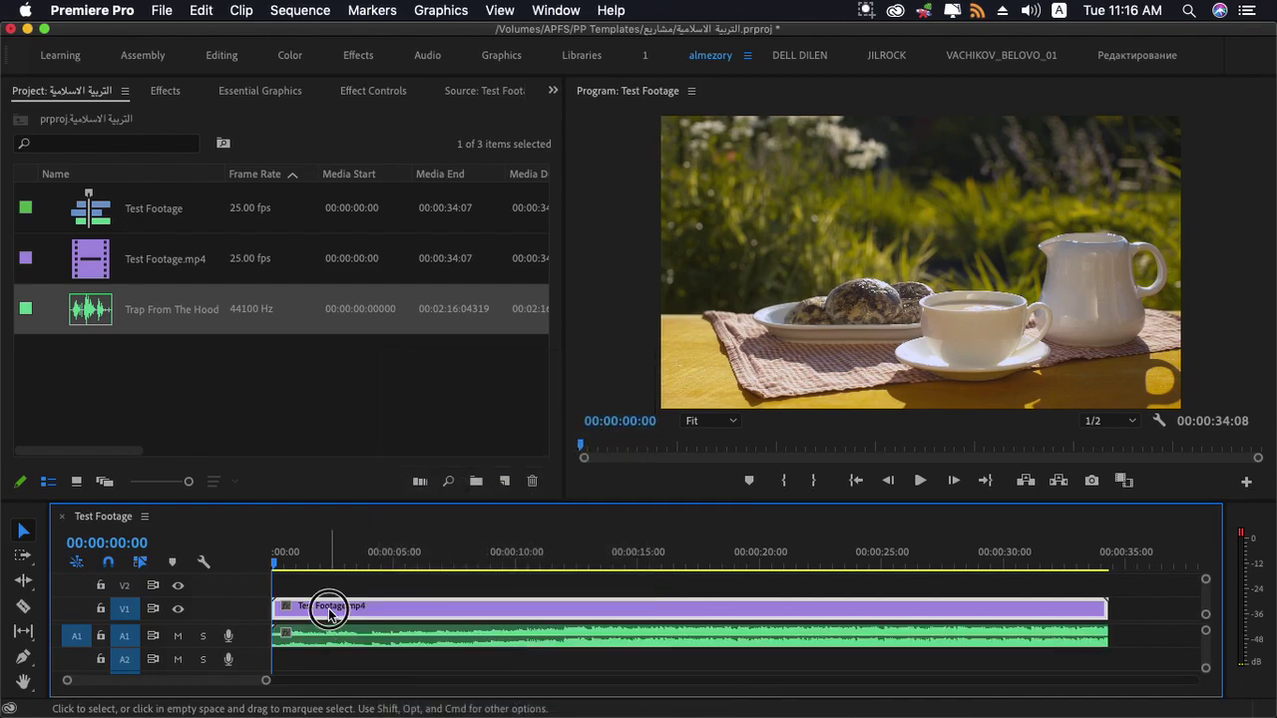
left_click(328, 634)
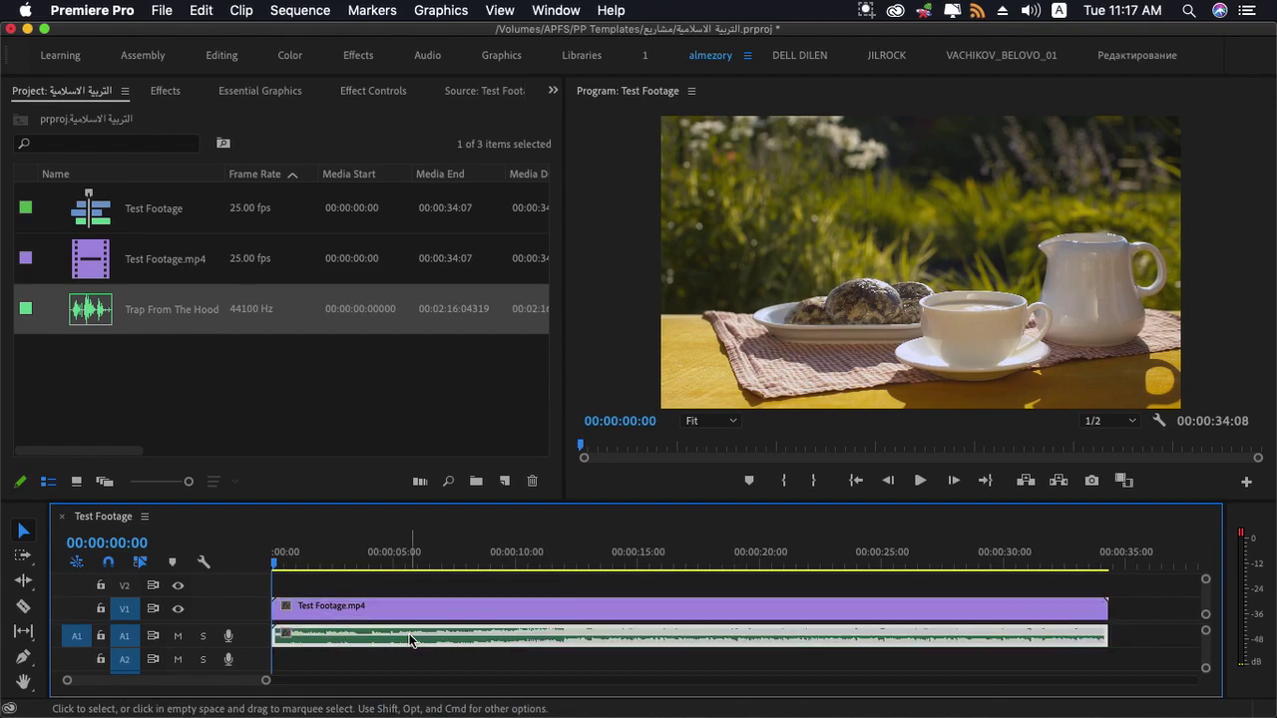
Run Scene Edit Detection on the Test Footage.mp4 video clip, applying cuts and creating a bin of subclips, without clip markers
left_click(361, 601)
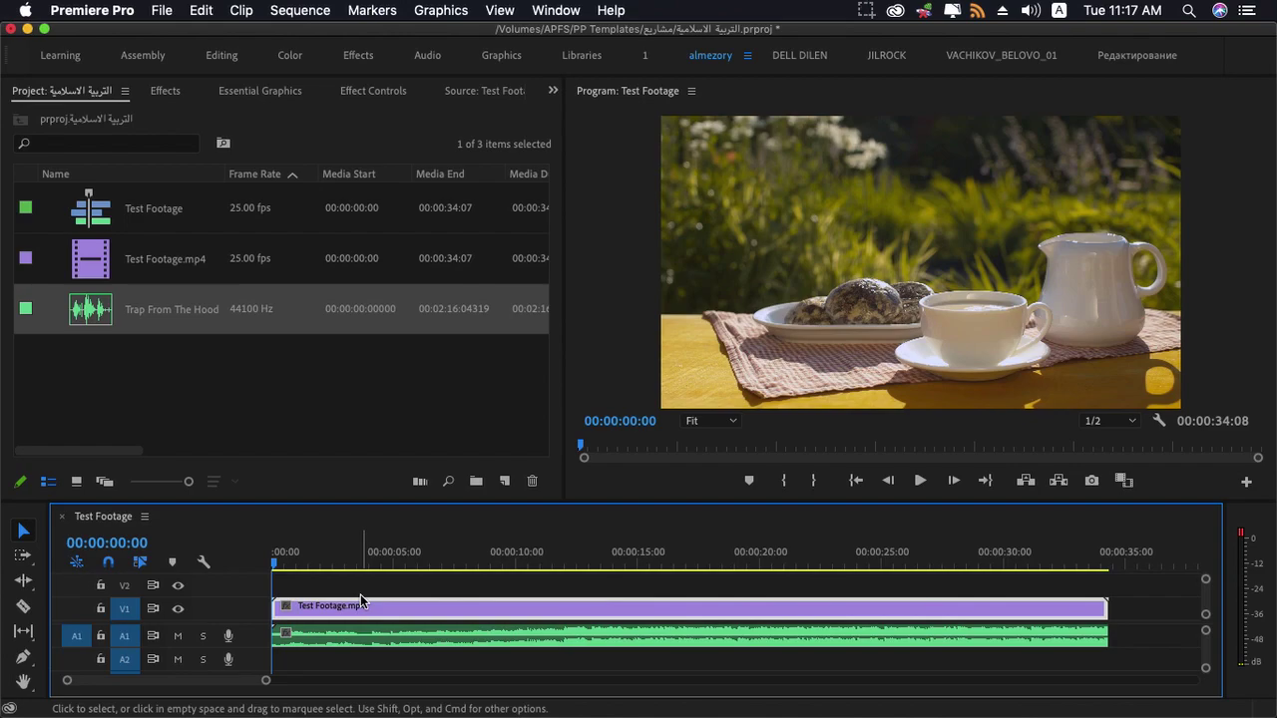
right_click(380, 607)
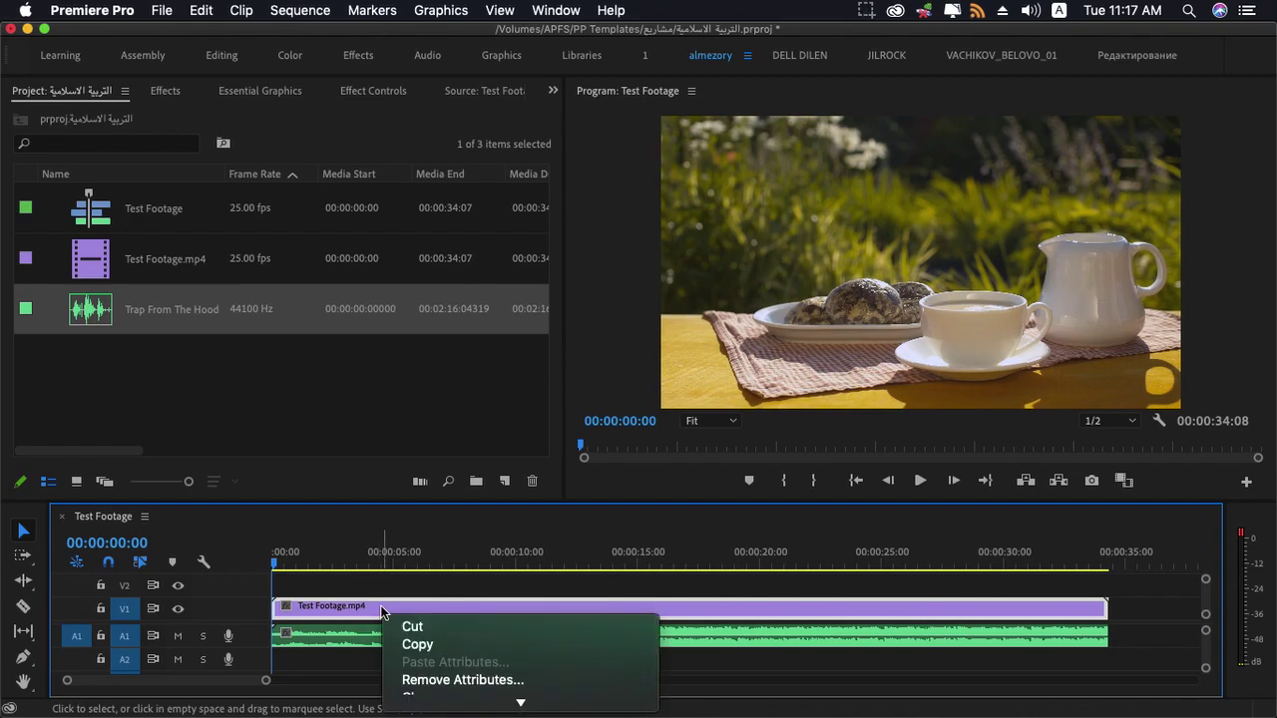
scroll(409, 628, "down", 5)
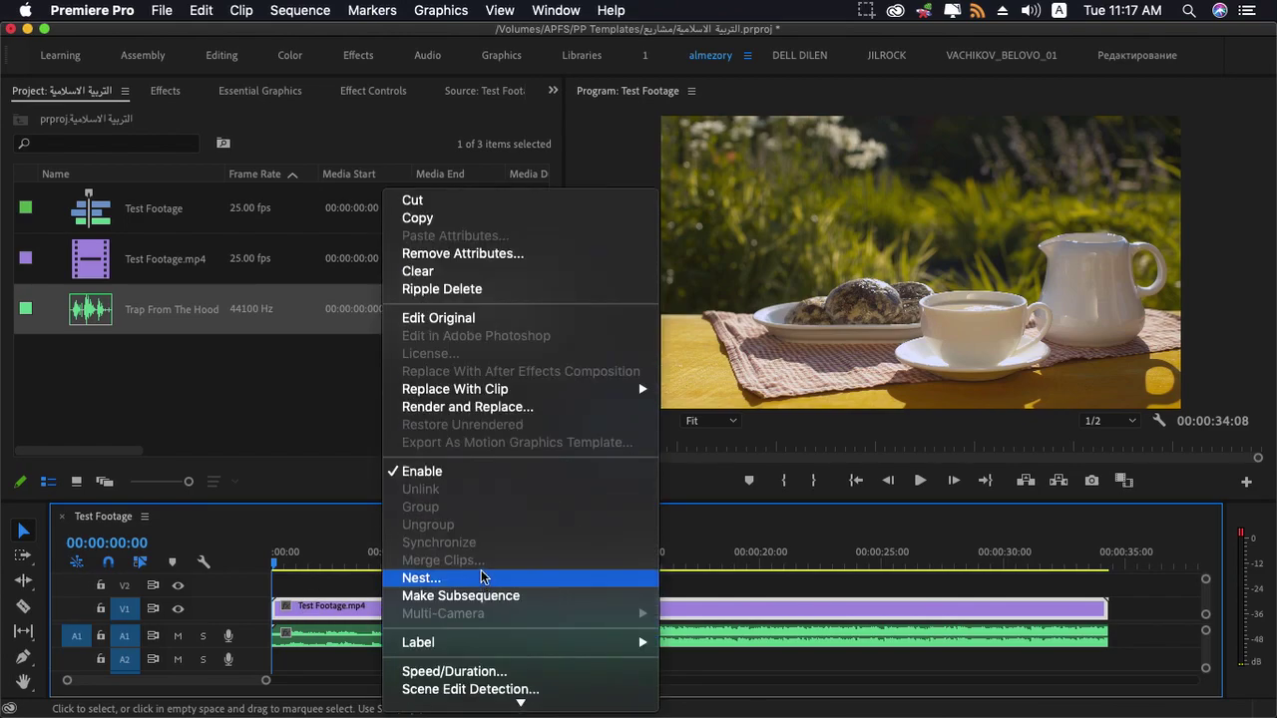
scroll(481, 579, "down", 2)
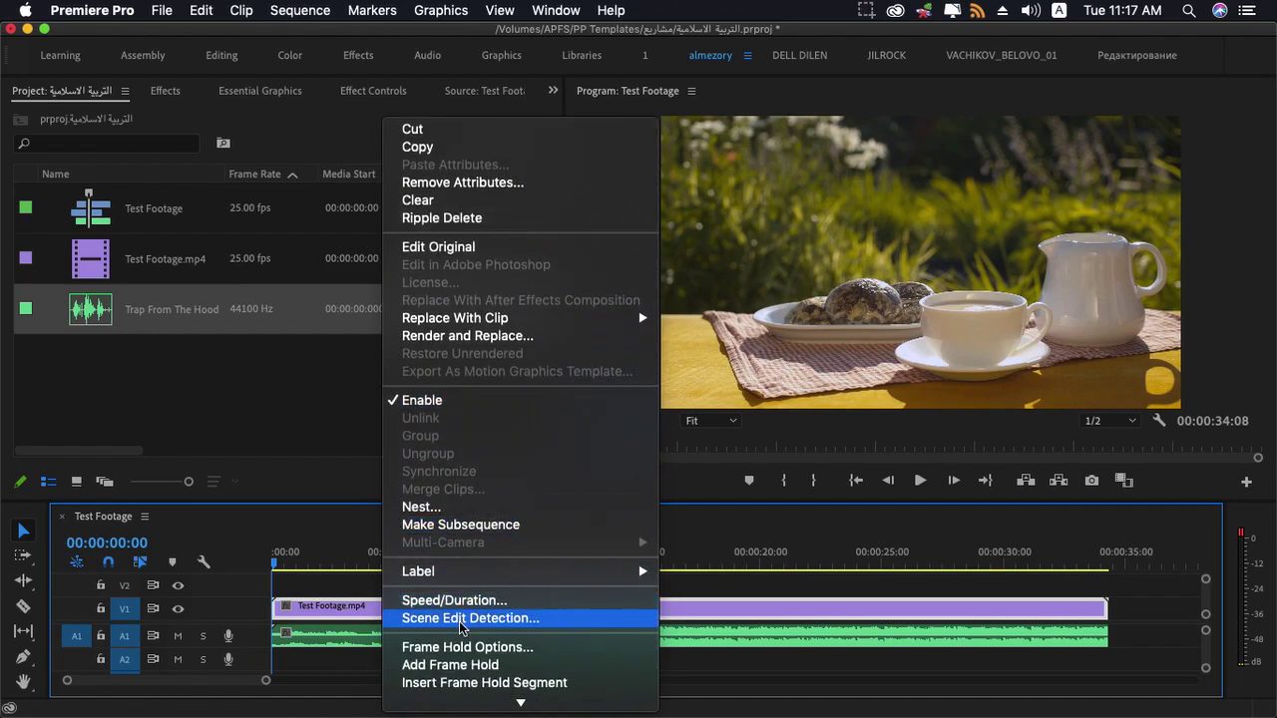
left_click(488, 619)
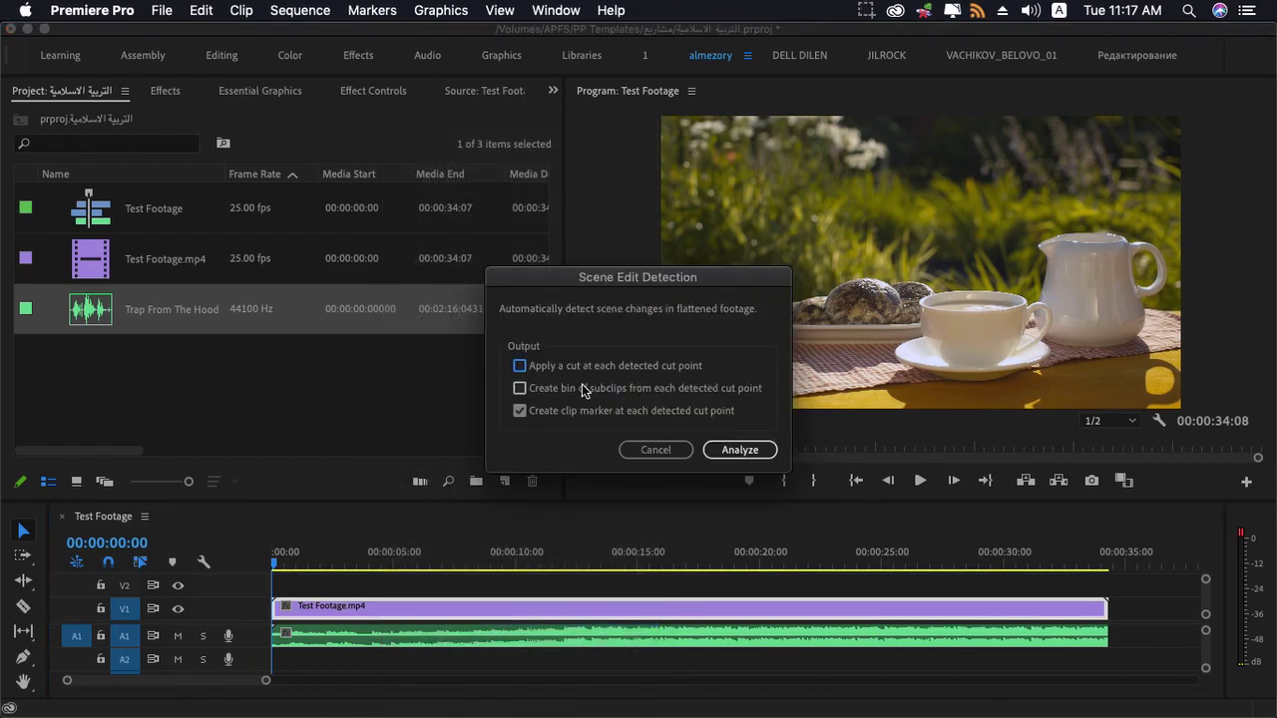
left_click(575, 411)
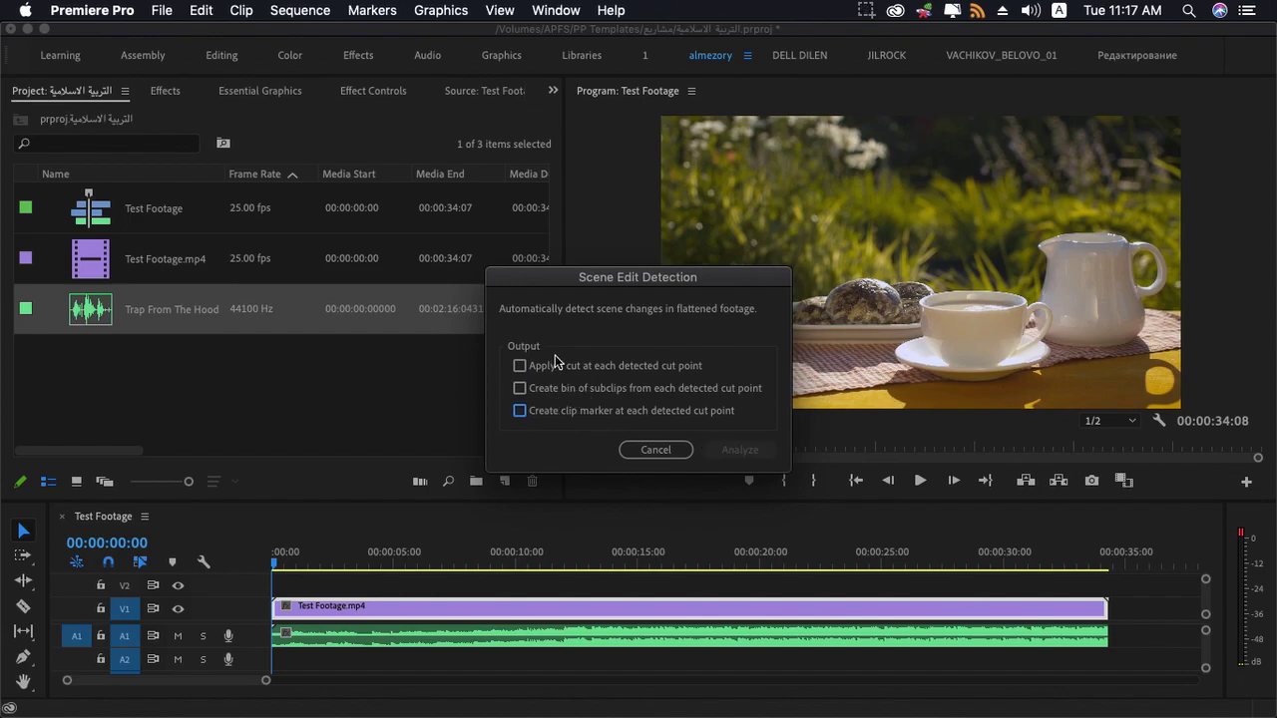
left_click(555, 368)
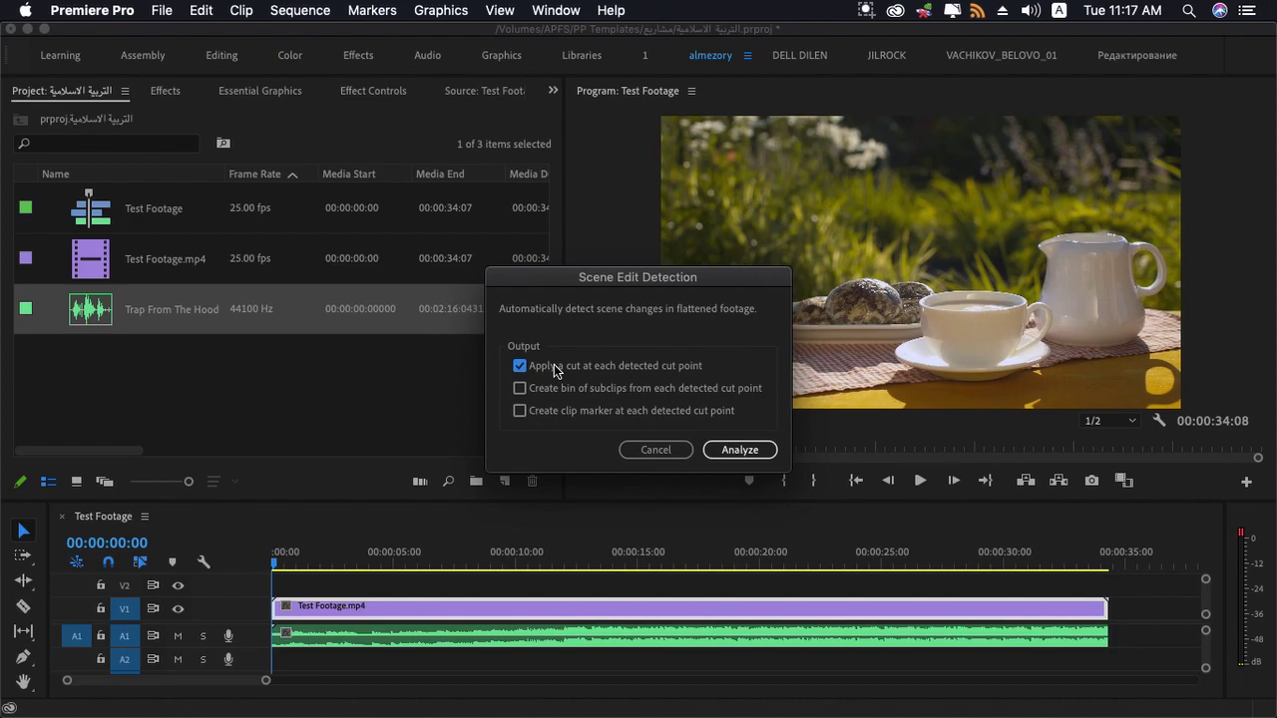
left_click(519, 389)
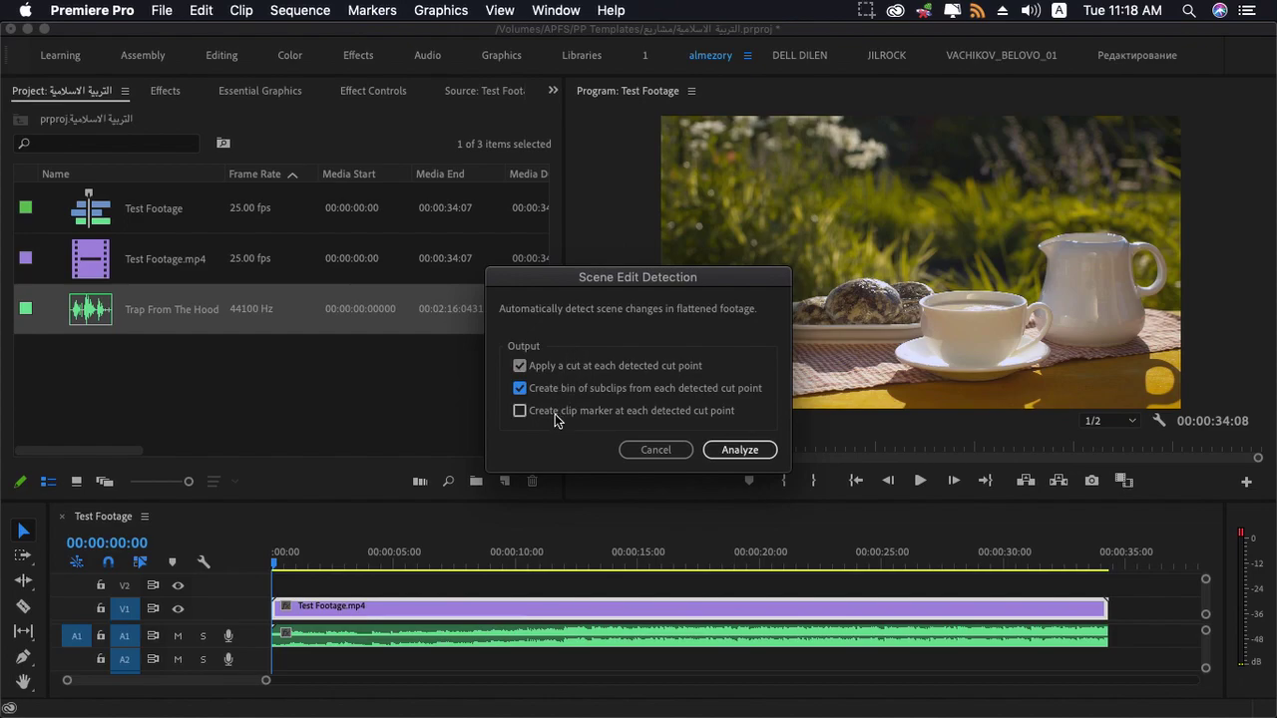
left_click(600, 390)
left_click(582, 388)
left_click(727, 452)
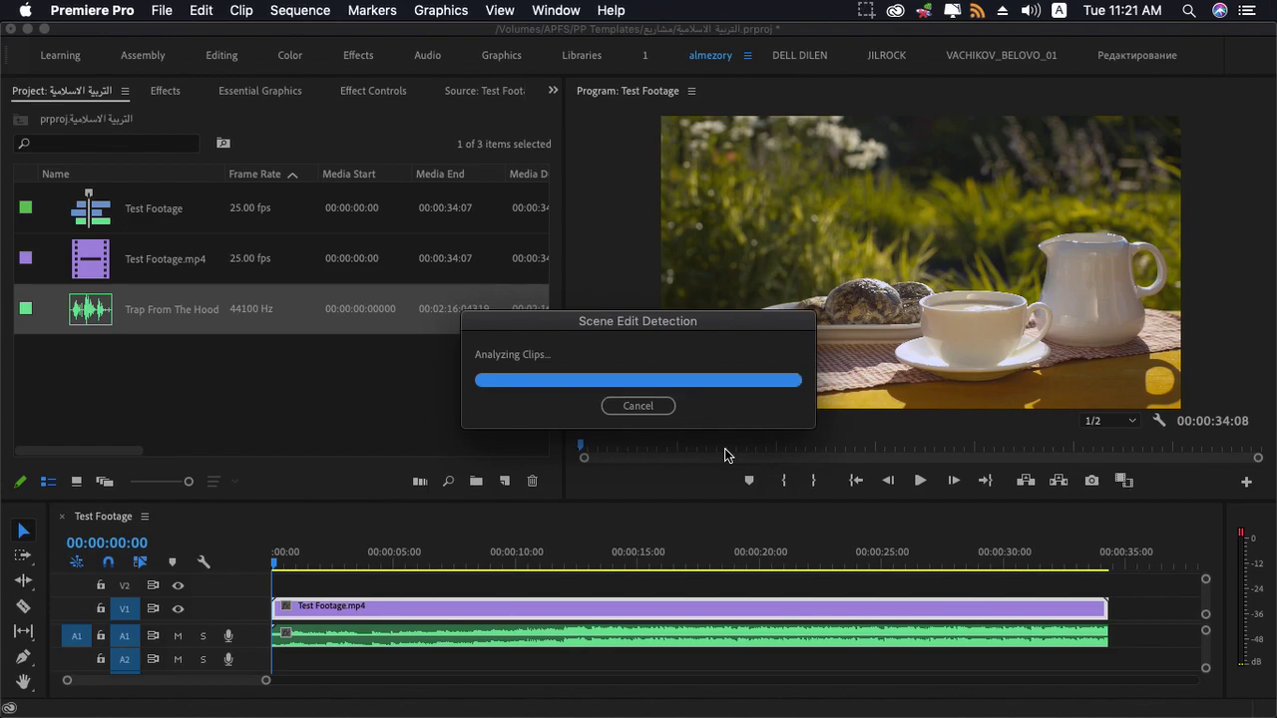
Delete the audio clip from track A1 and move the playhead to 00:00:22:23 in the third video segment
left_click(496, 557)
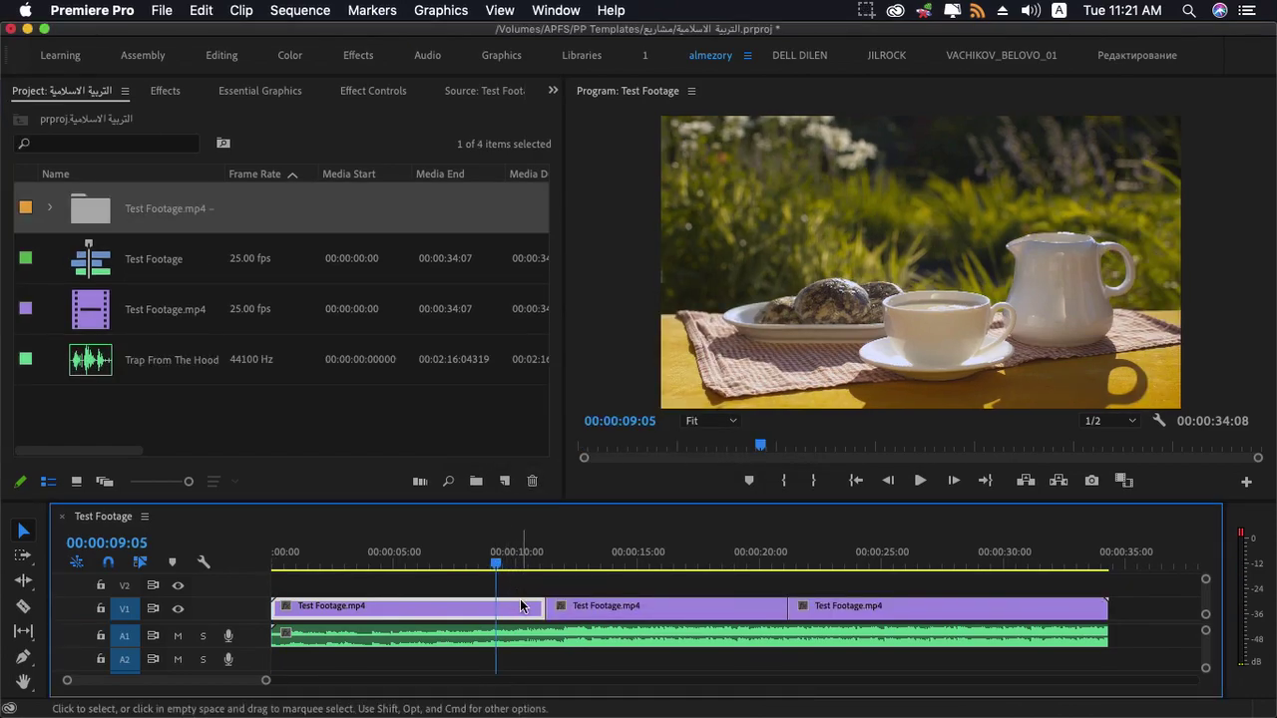
left_click(474, 632)
key("Delete")
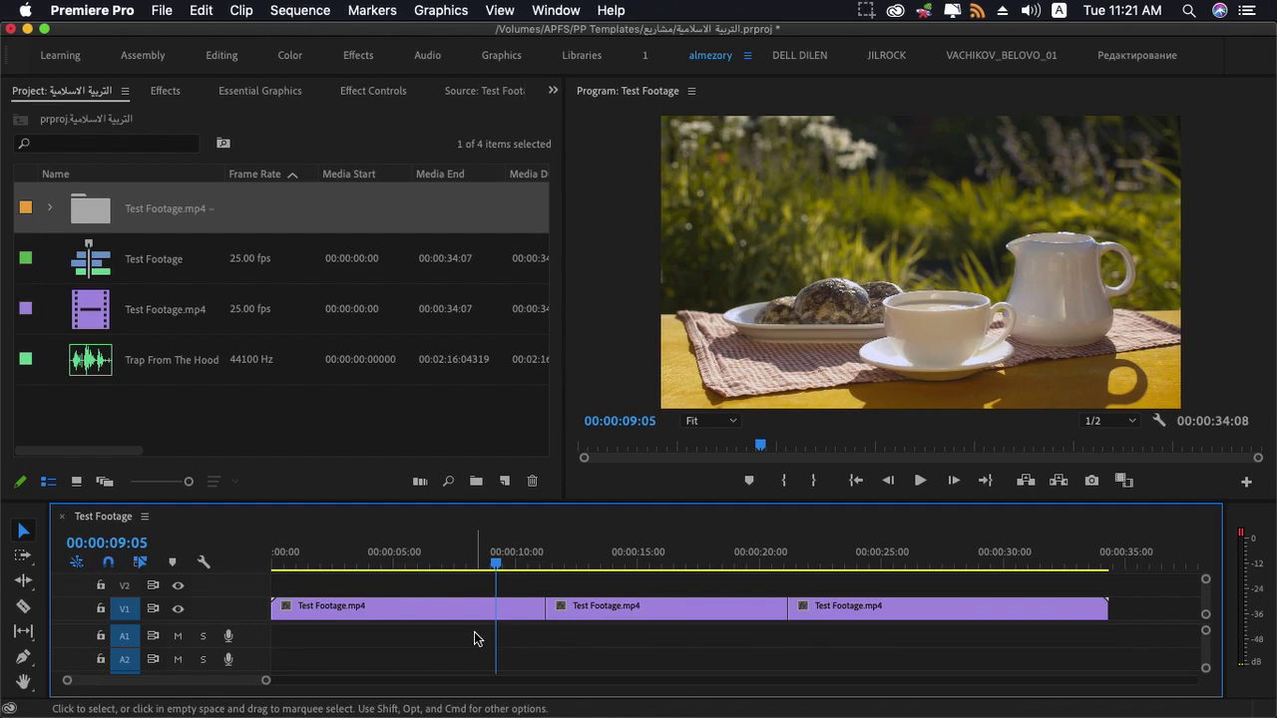
left_click(516, 618)
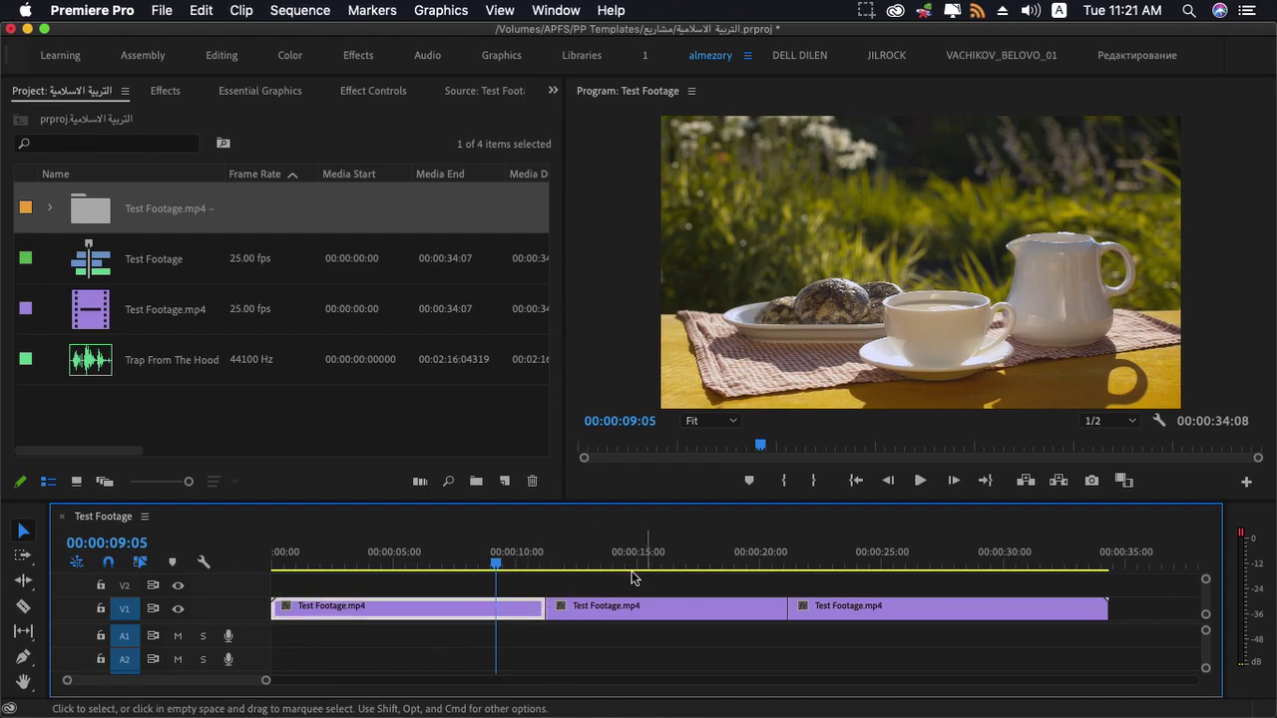
left_click_drag(496, 557, 830, 560)
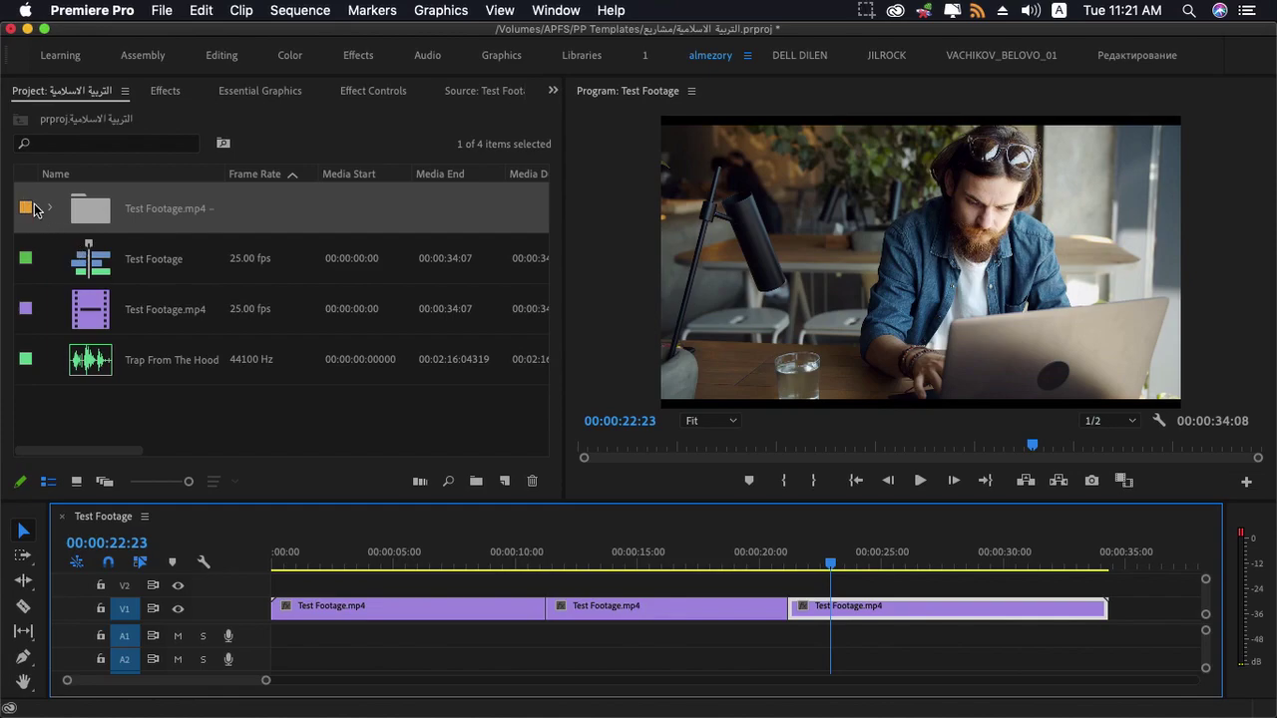
Expand the Scene Edit Detection bin in the project and examine the subclips inside it
left_click(49, 208)
left_click(139, 258)
left_click(141, 317)
left_click(133, 357)
left_click(114, 214)
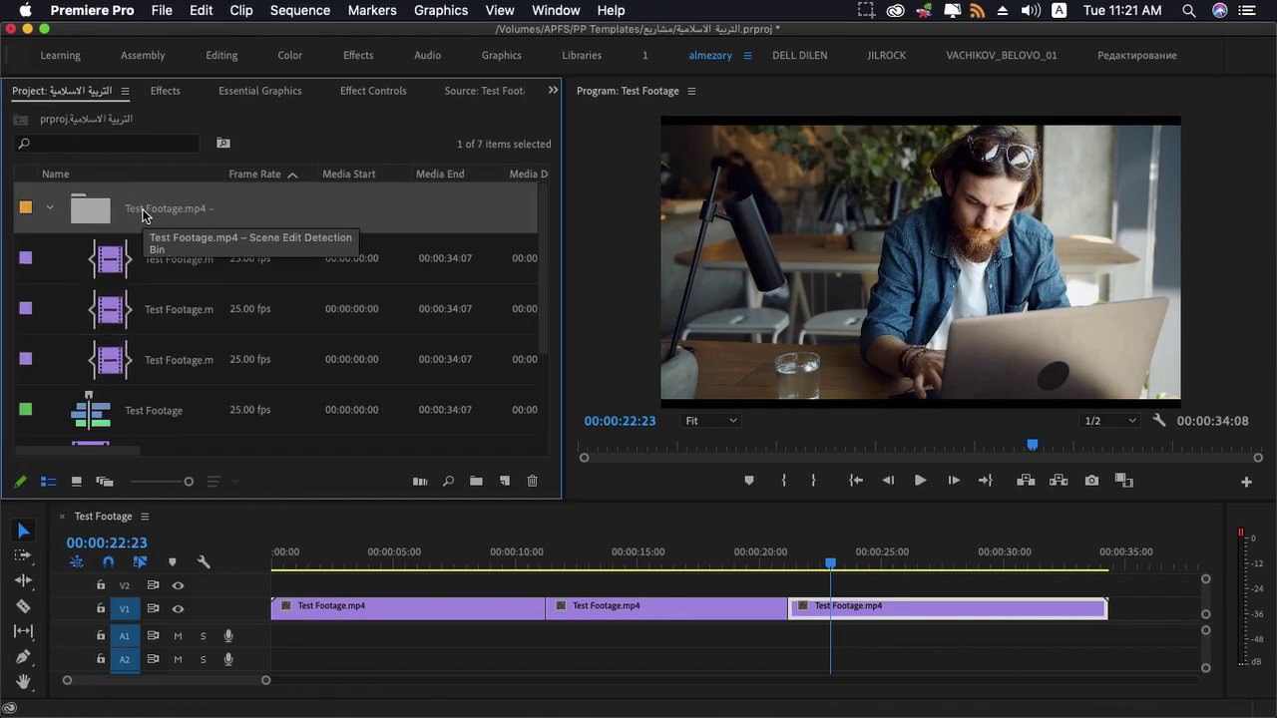
left_click(170, 266)
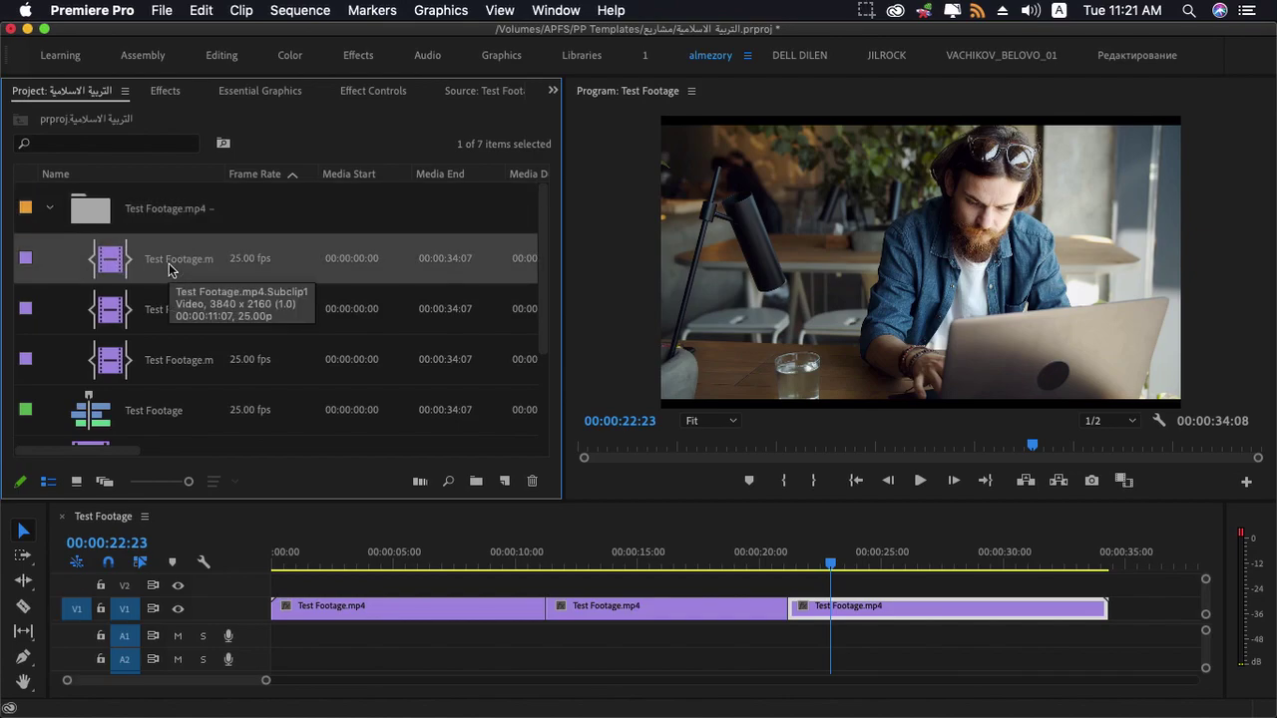
left_click(152, 342)
left_click(156, 275)
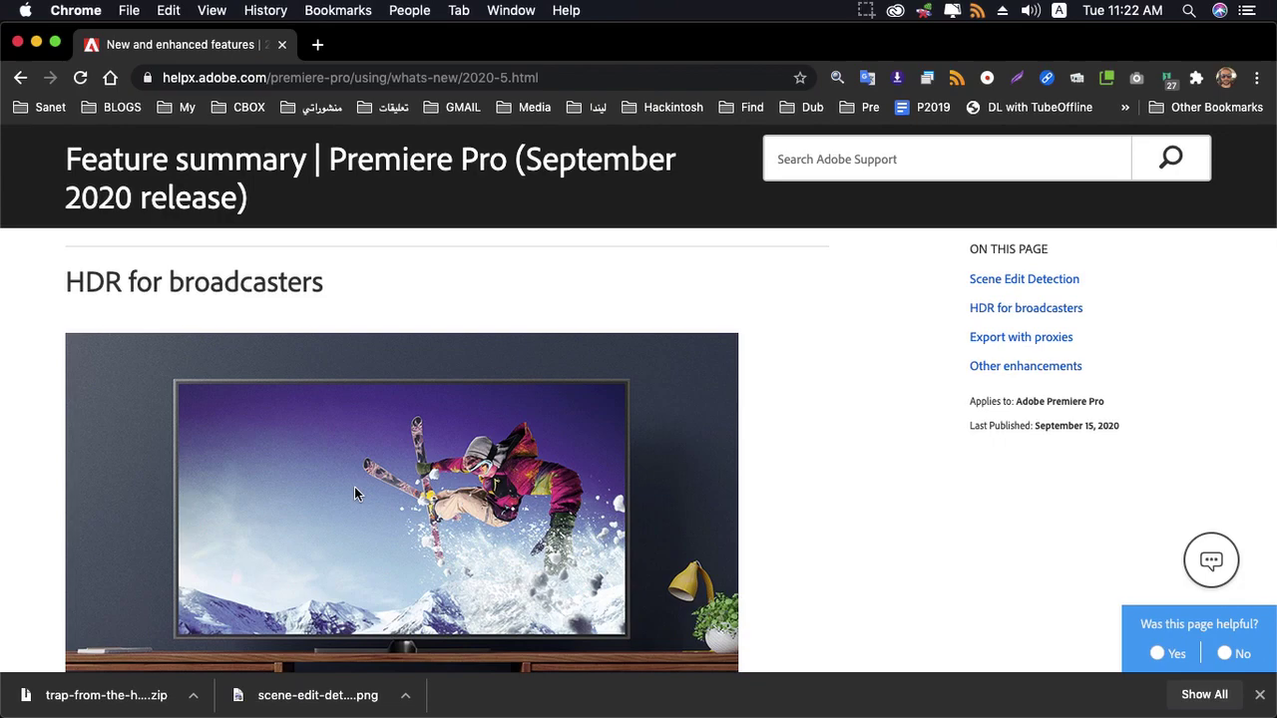
Read the HDR for broadcasters section of the feature summary in Chrome and open its linked article in a new tab
scroll(354, 491, "down", 1)
scroll(354, 491, "down", 3)
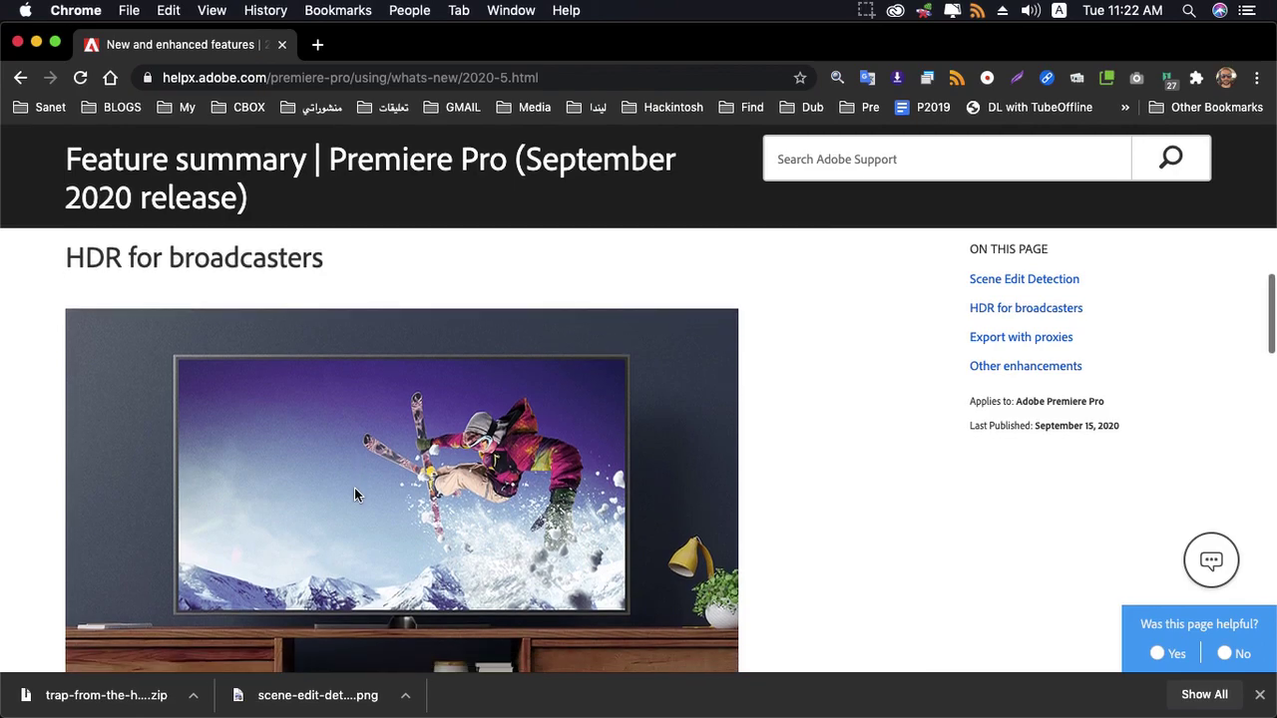
scroll(356, 492, "down", 5)
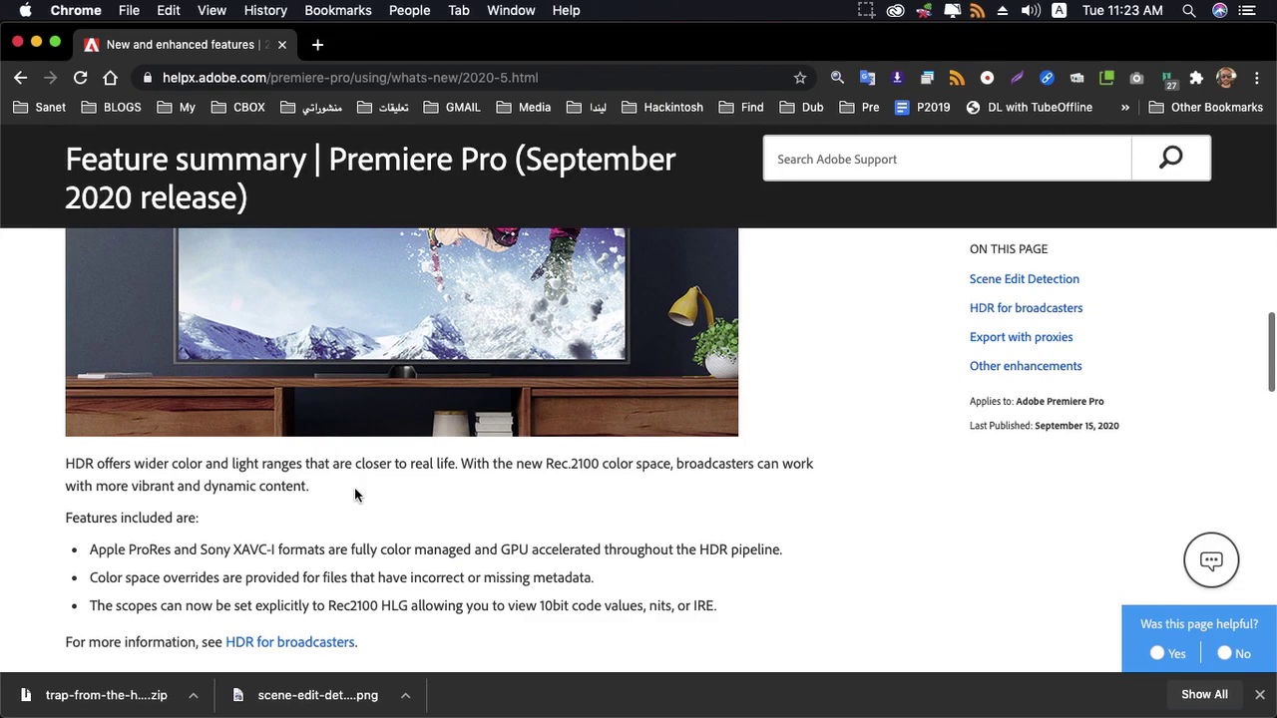
scroll(254, 503, "down", 2)
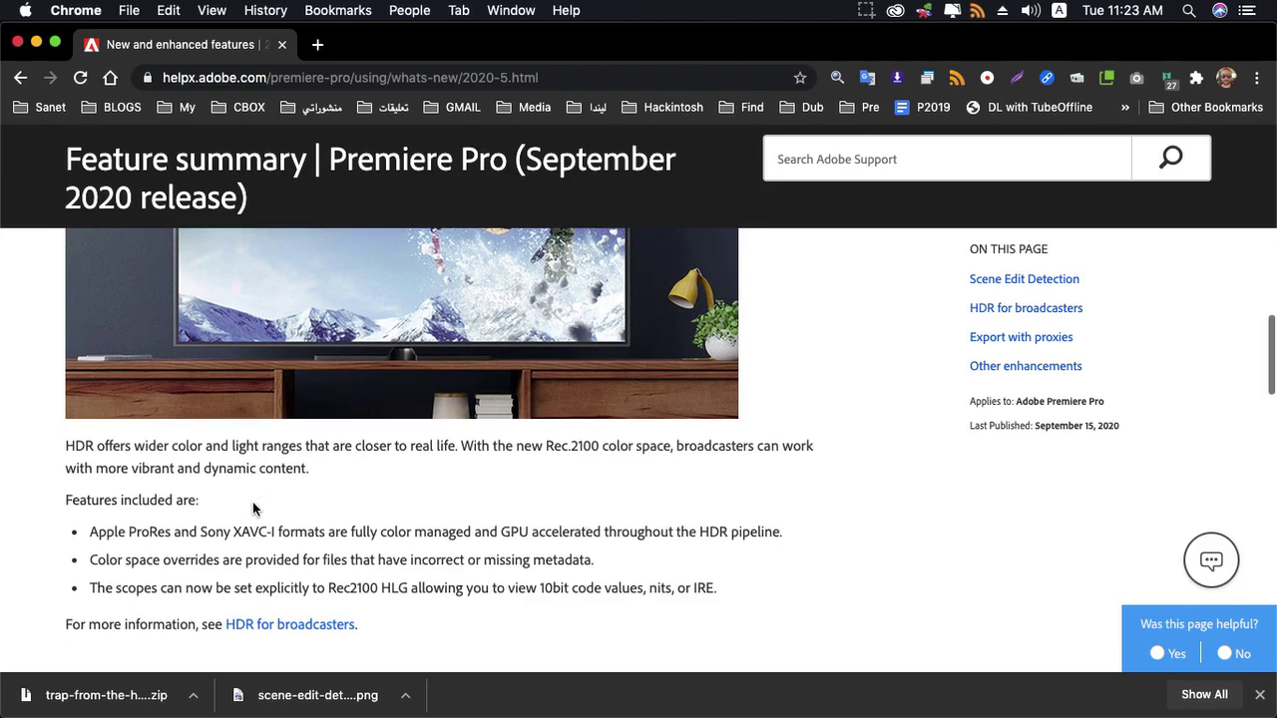
left_click(326, 601, "super")
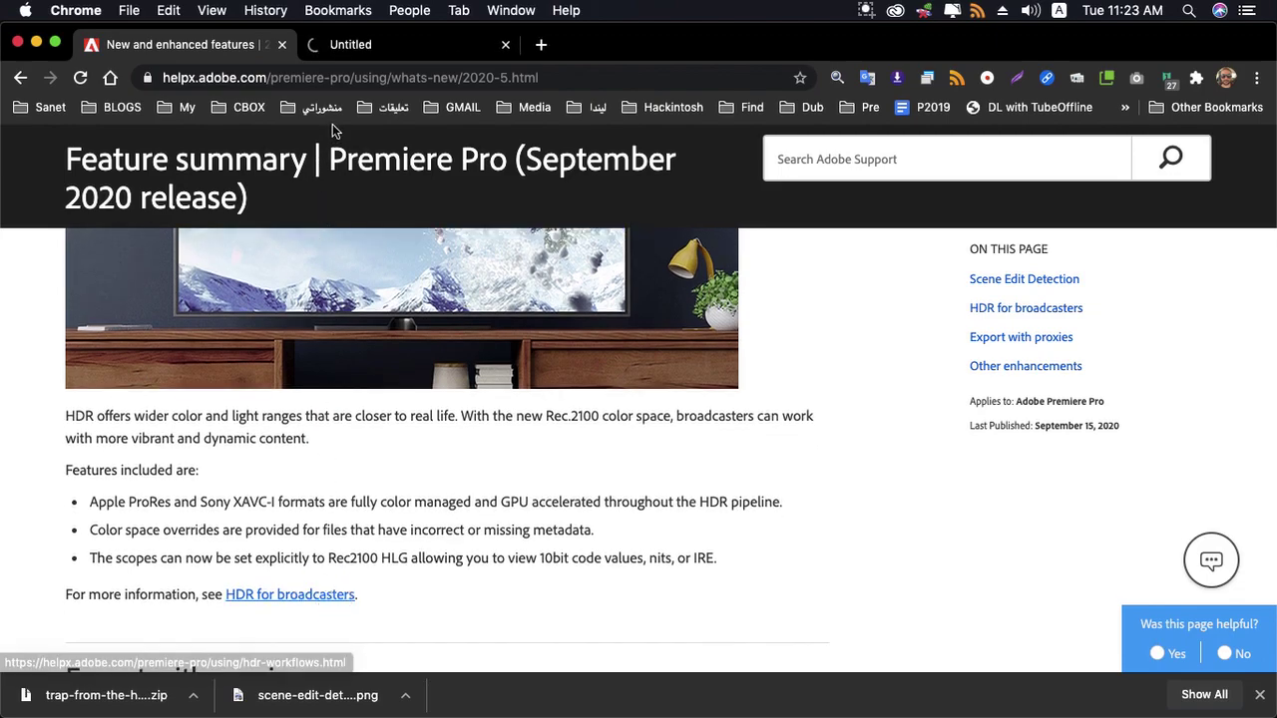
left_click(355, 45)
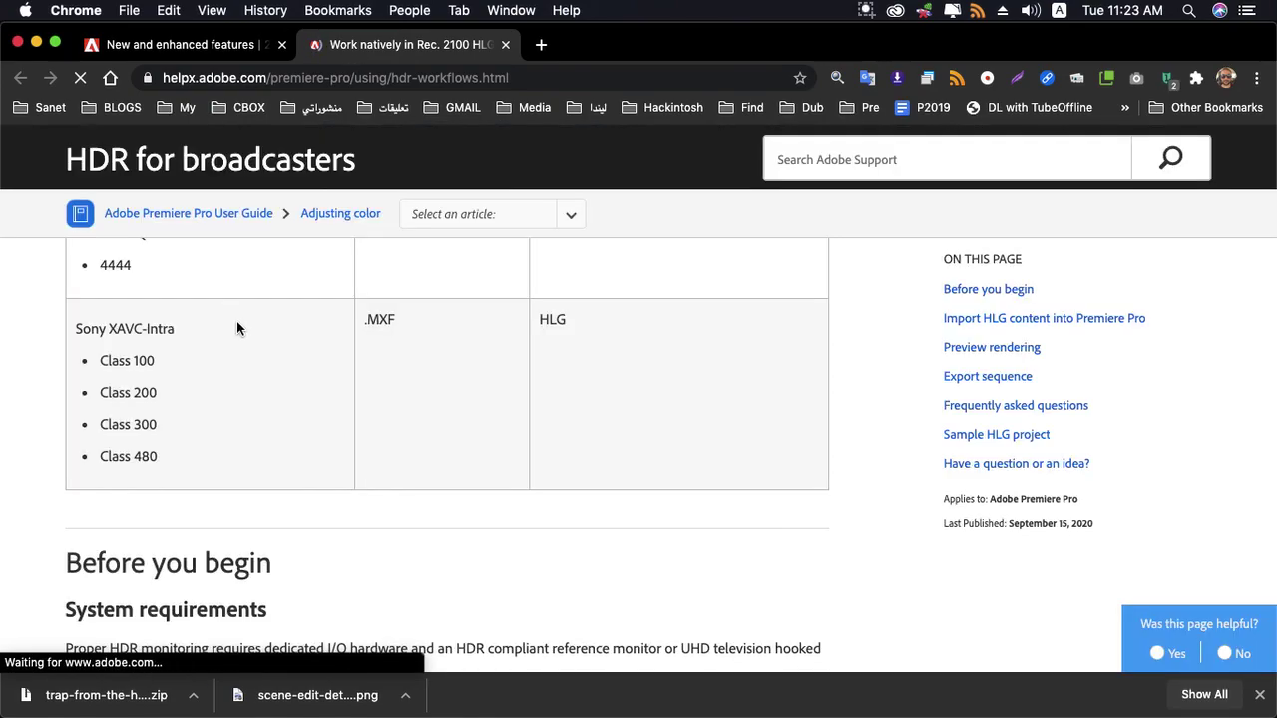
Review the article's color managed codecs and the Colorspace setup for HLG content, and close the article
scroll(156, 373, "down", 6)
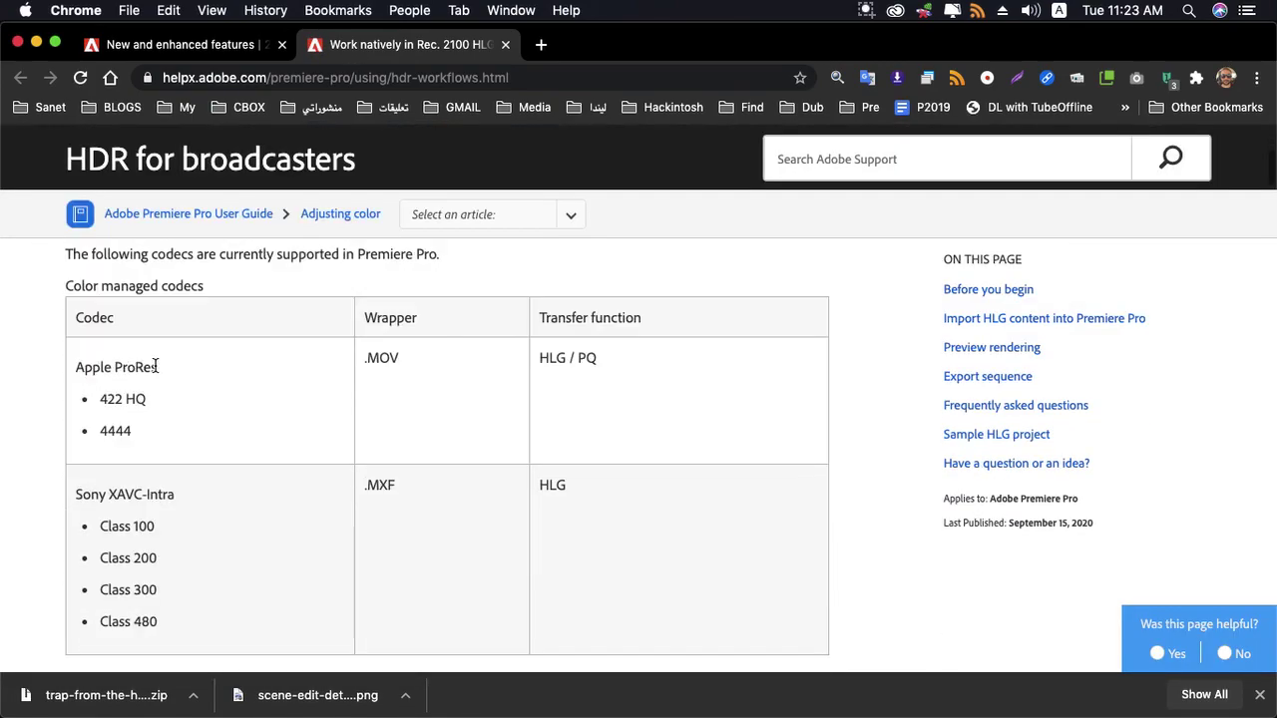
scroll(156, 373, "down", 8)
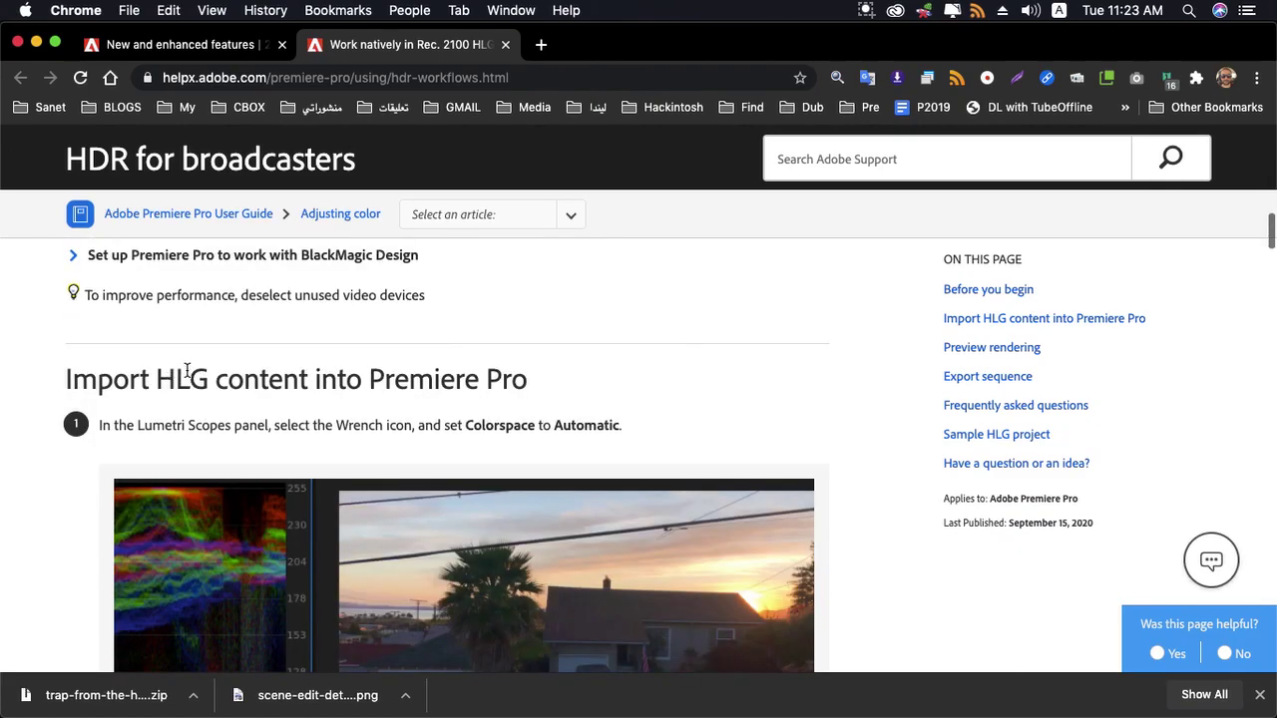
scroll(352, 365, "down", 5)
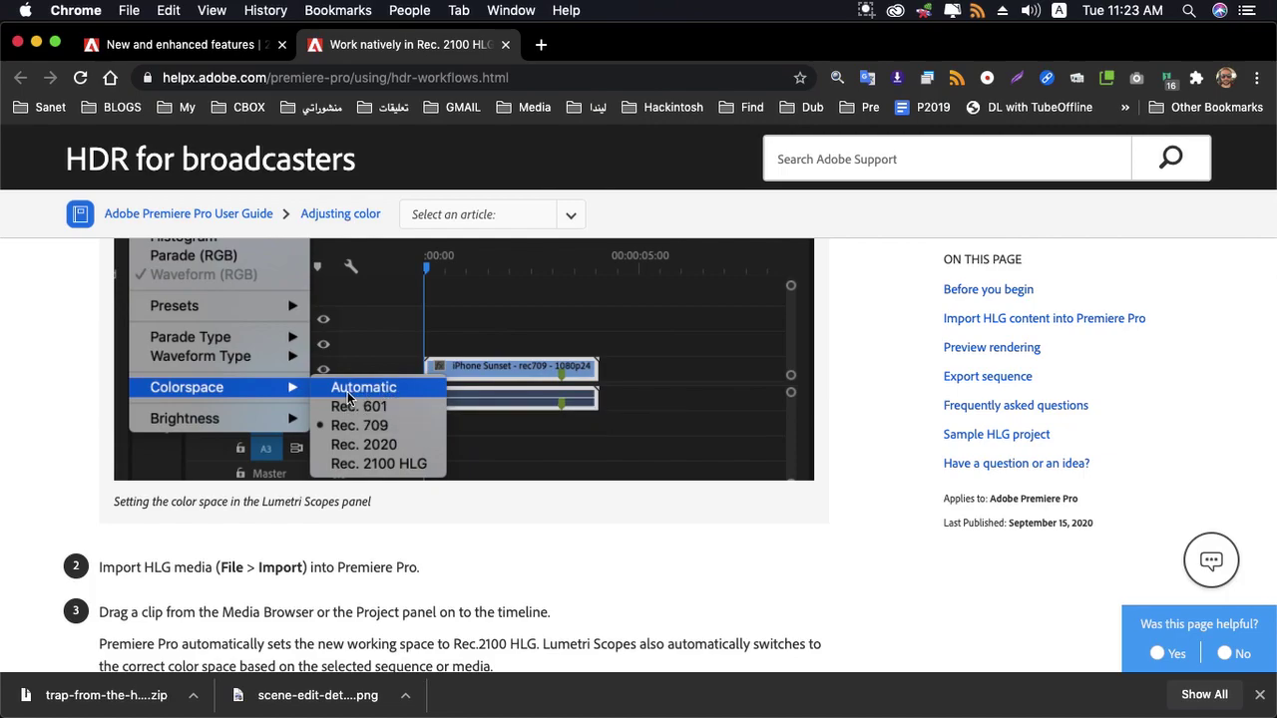
key("super+w")
Look at the Export with proxies section of the feature summary and return to the Test Footage timeline in Premiere Pro
scroll(361, 413, "down", 3)
scroll(363, 425, "down", 2)
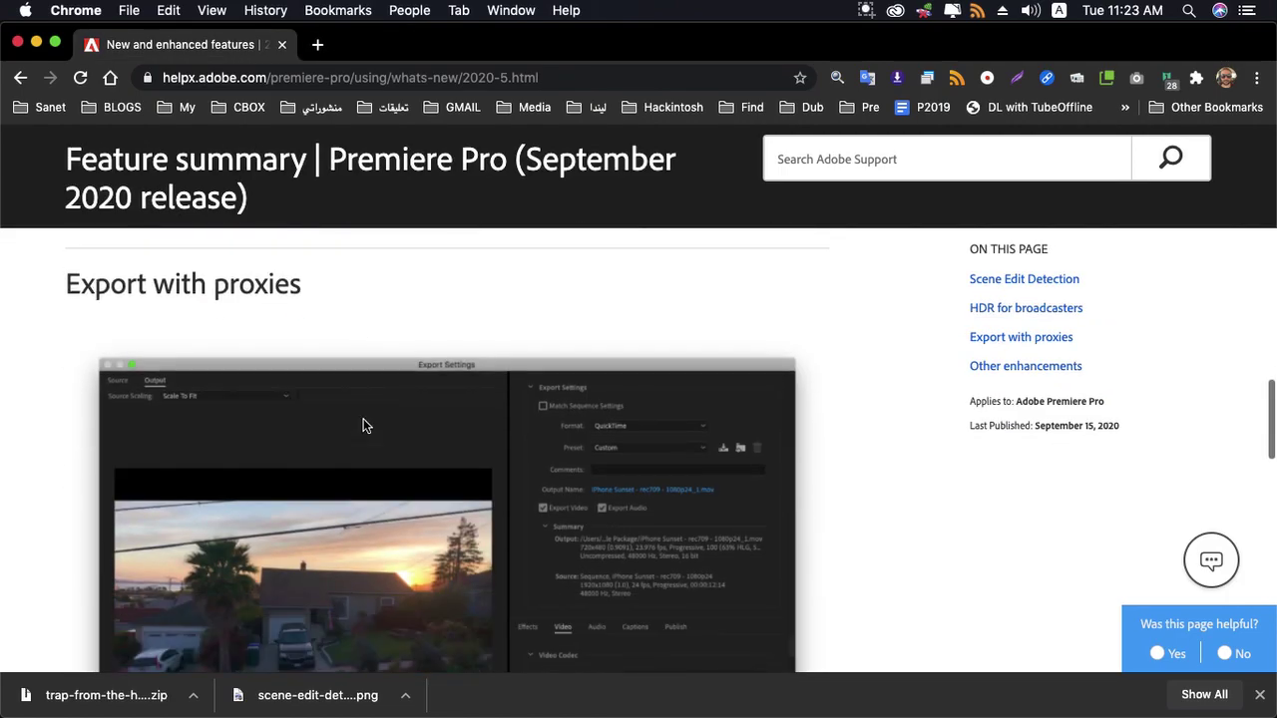
key("super+Tab")
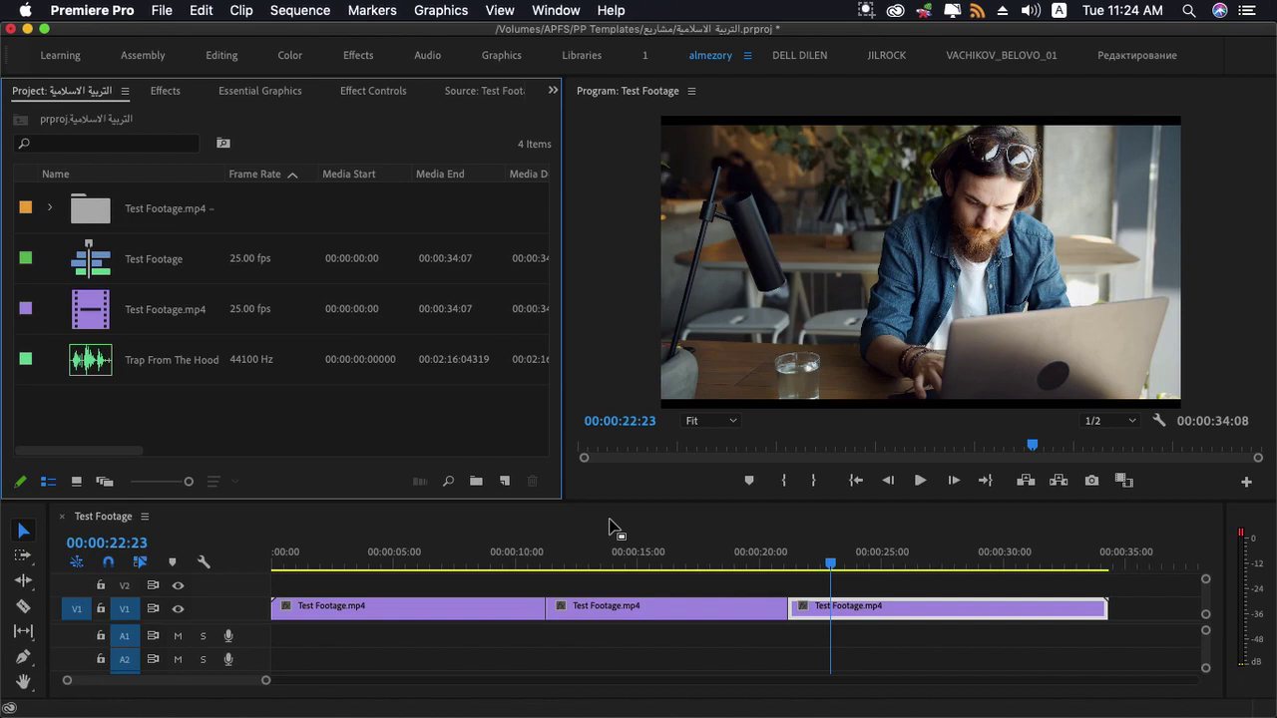
left_click(587, 525)
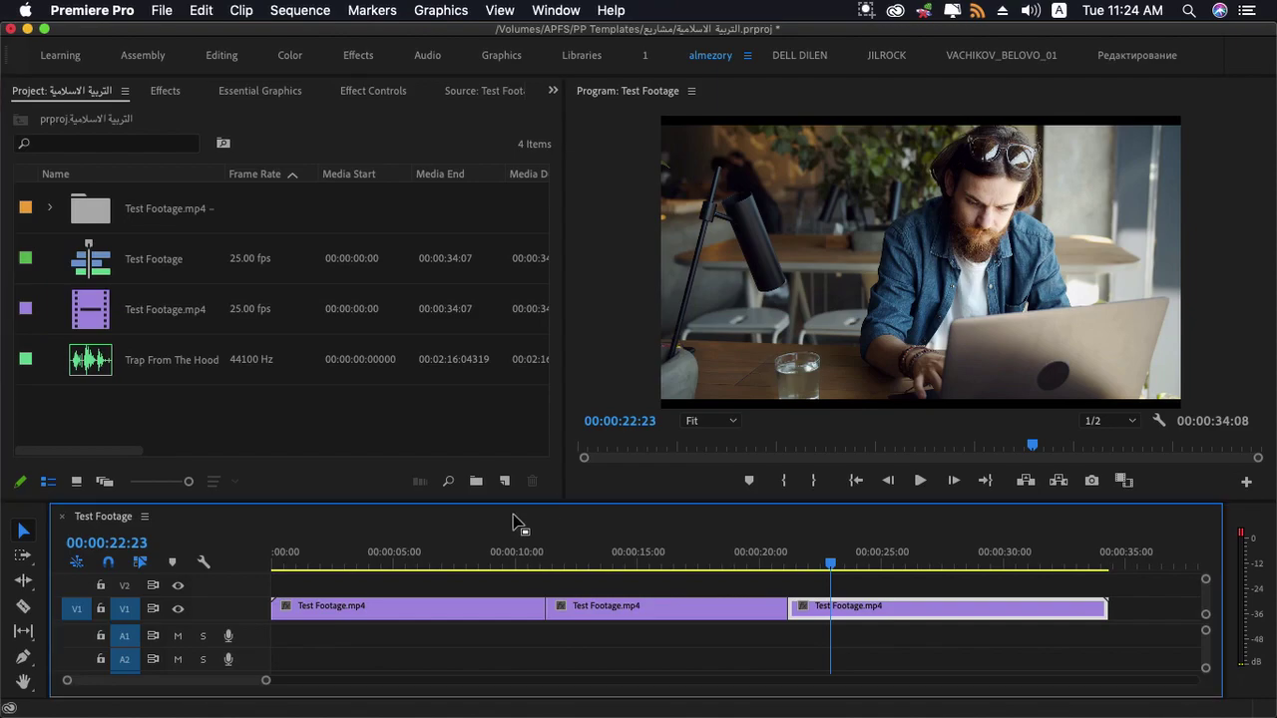
Open the media export settings for the Test Footage sequence, enable Use Proxies, and cancel the export
left_click(162, 10)
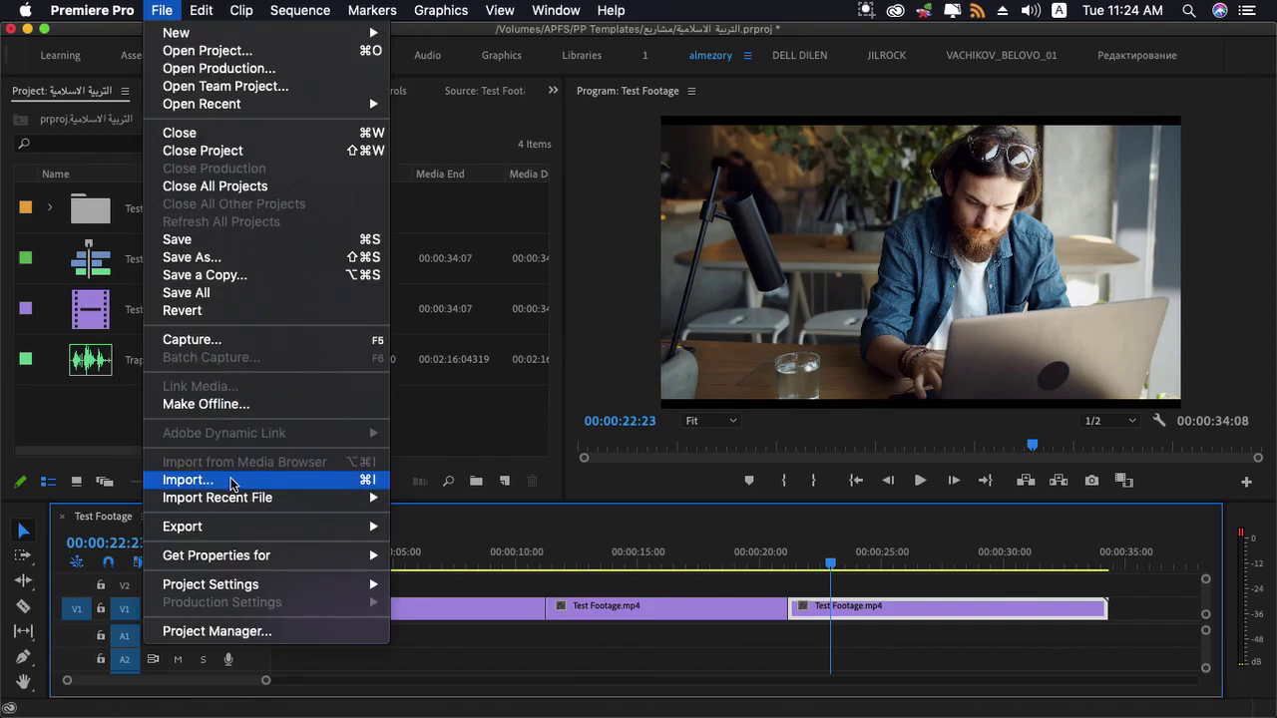
mouse_move(345, 527)
left_click(496, 511)
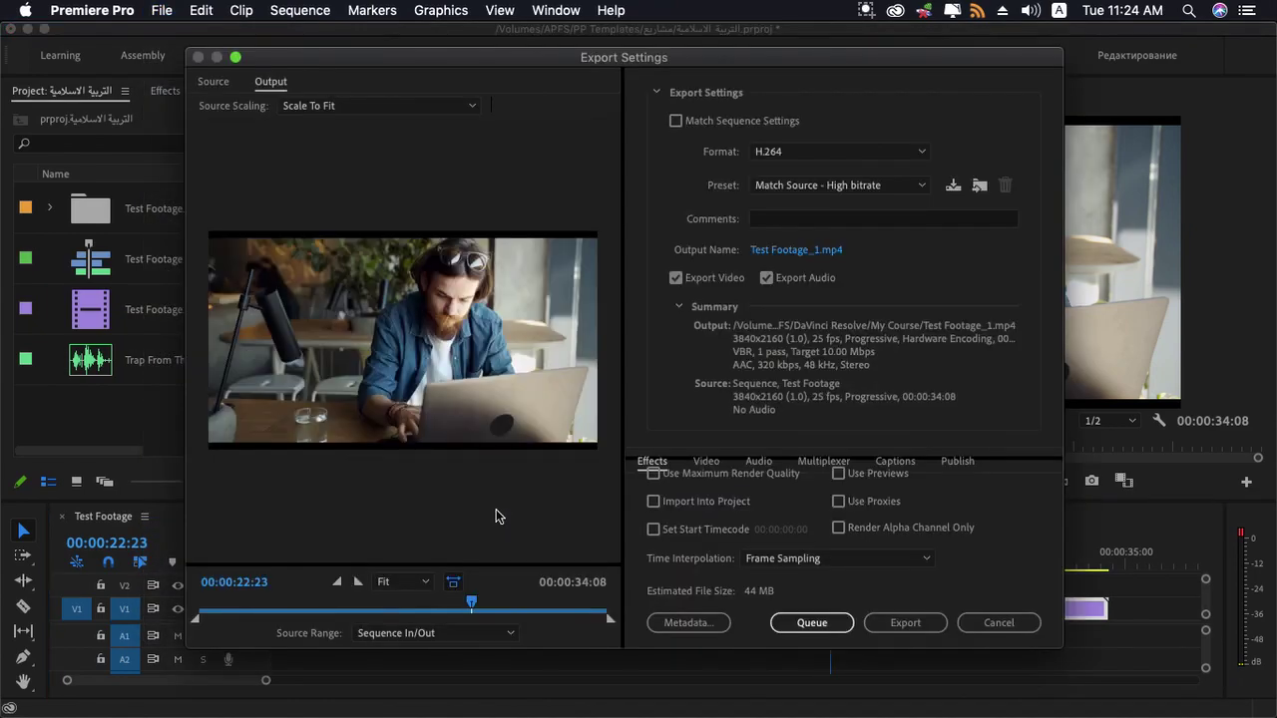
left_click(838, 501)
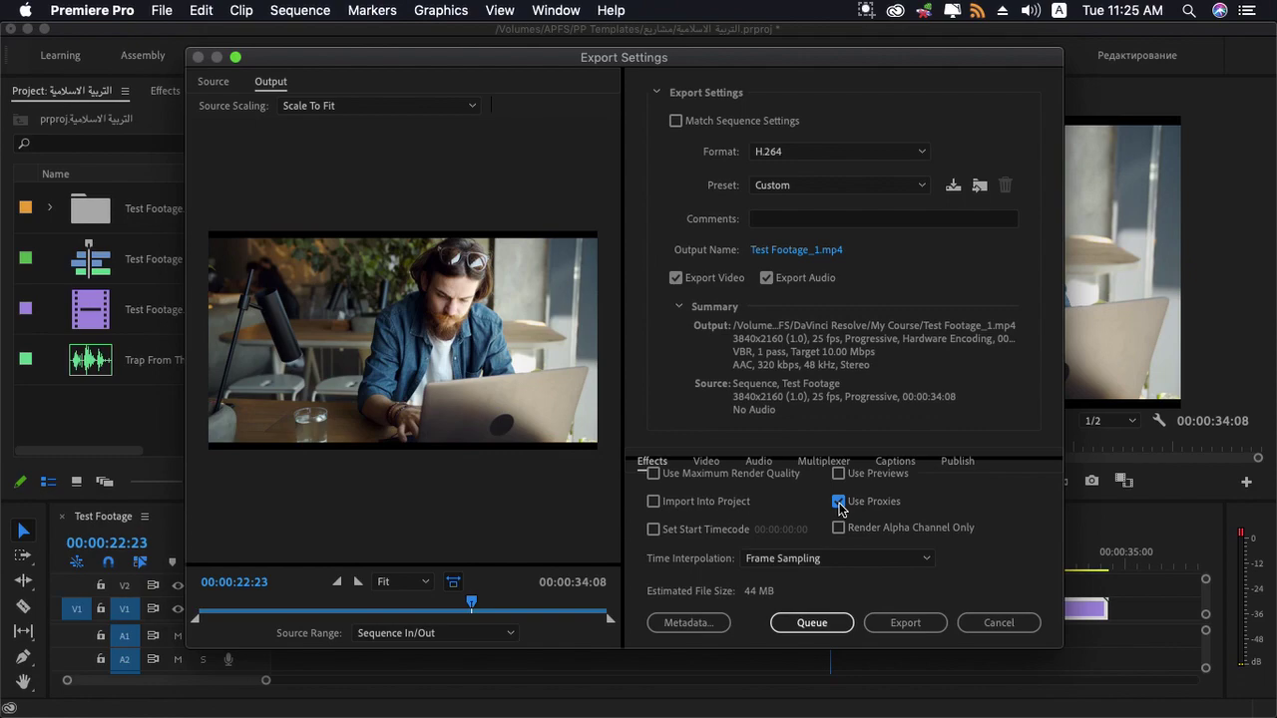
left_click(973, 619)
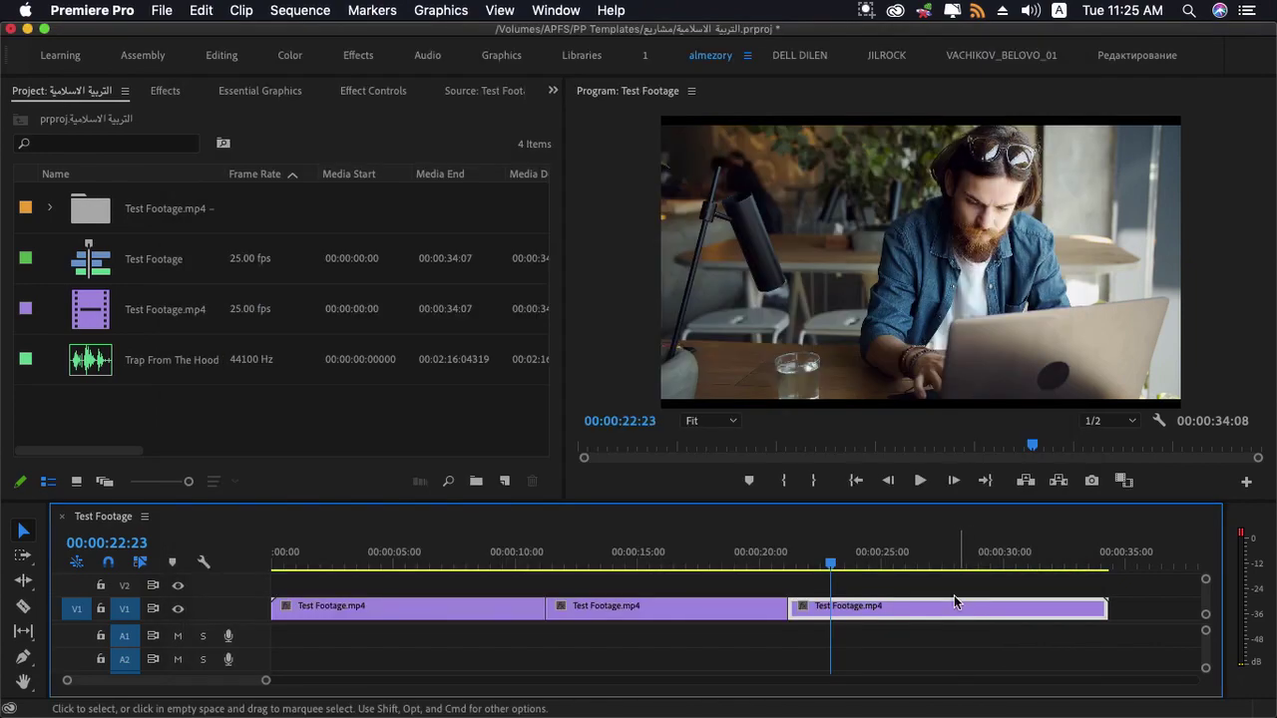